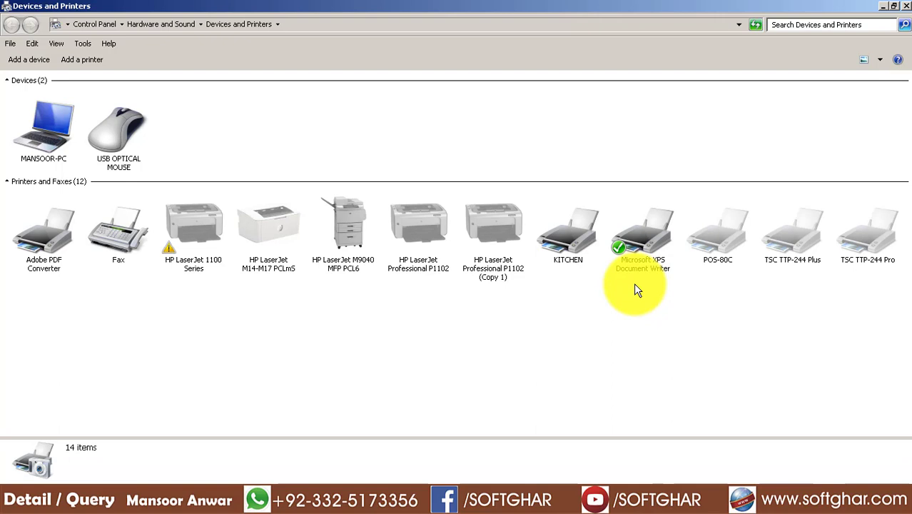
Assign the POS-80C printer to port USB008, apply the change and close its properties
right_click(707, 242)
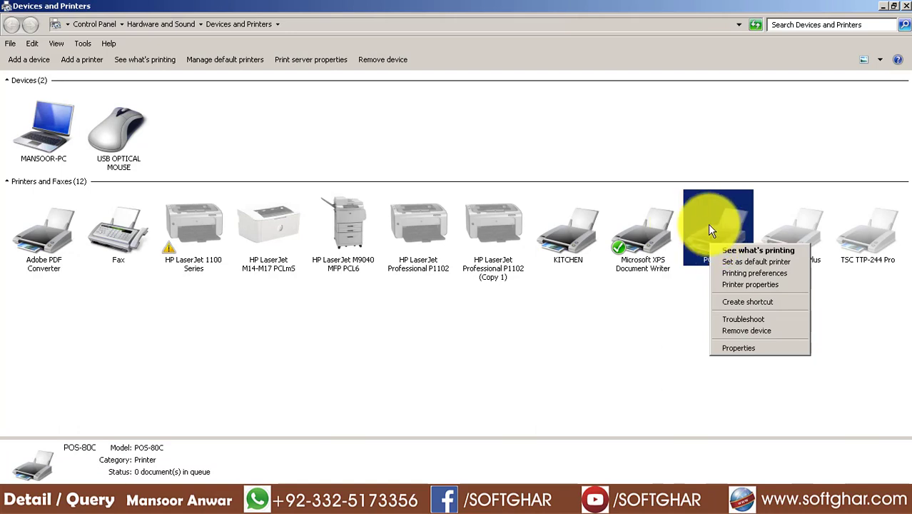
click(752, 283)
click(685, 173)
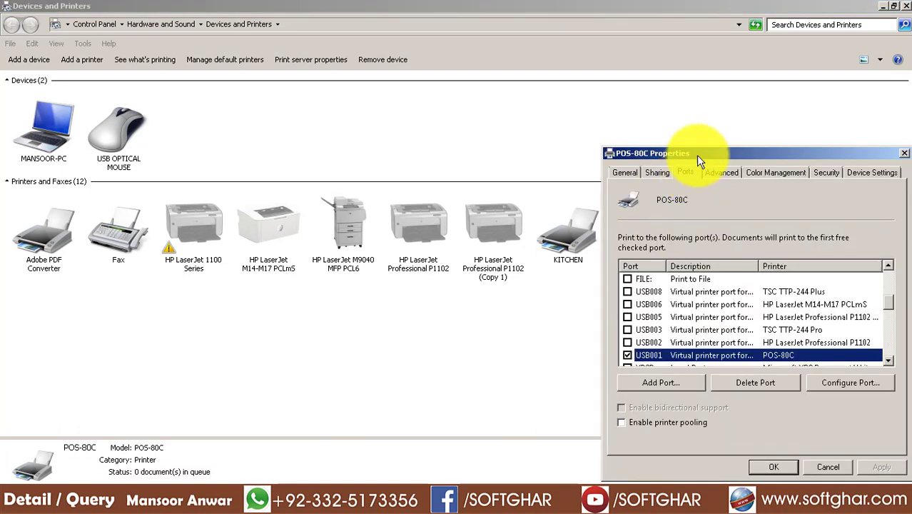
drag(692, 153, 563, 97)
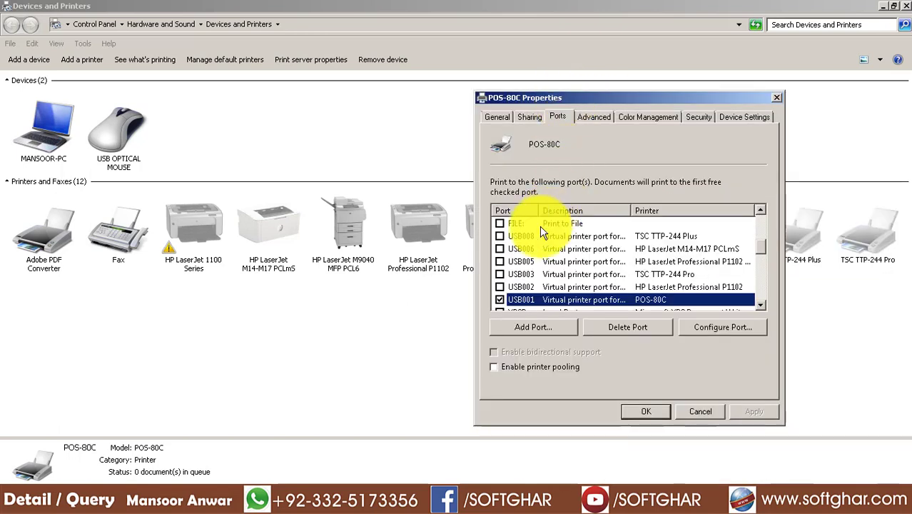
click(499, 237)
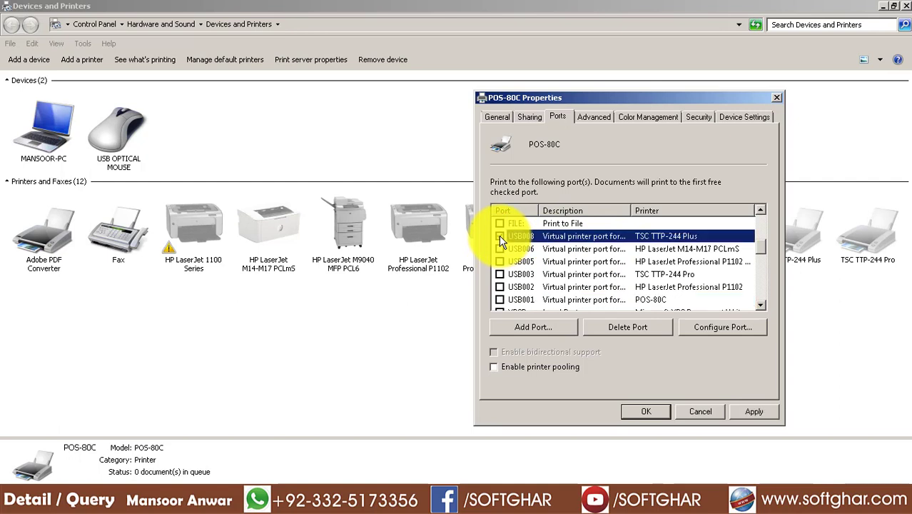
click(755, 411)
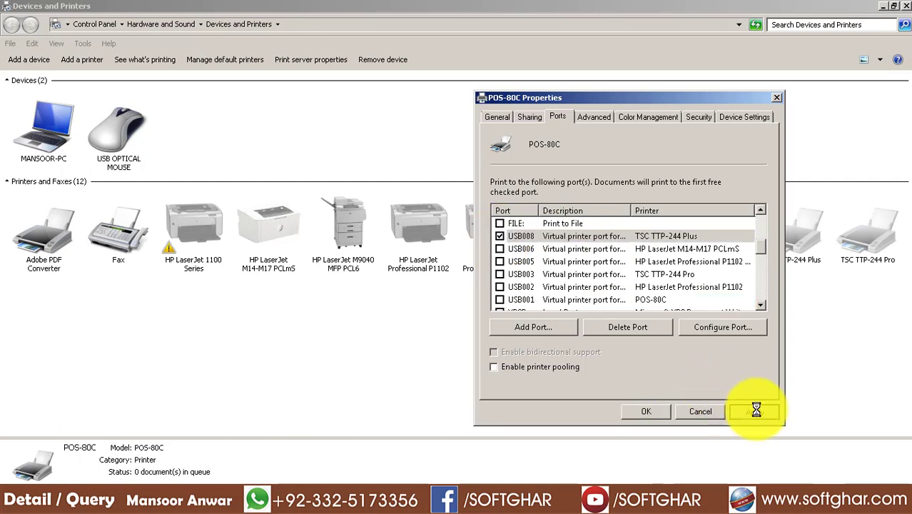
click(697, 414)
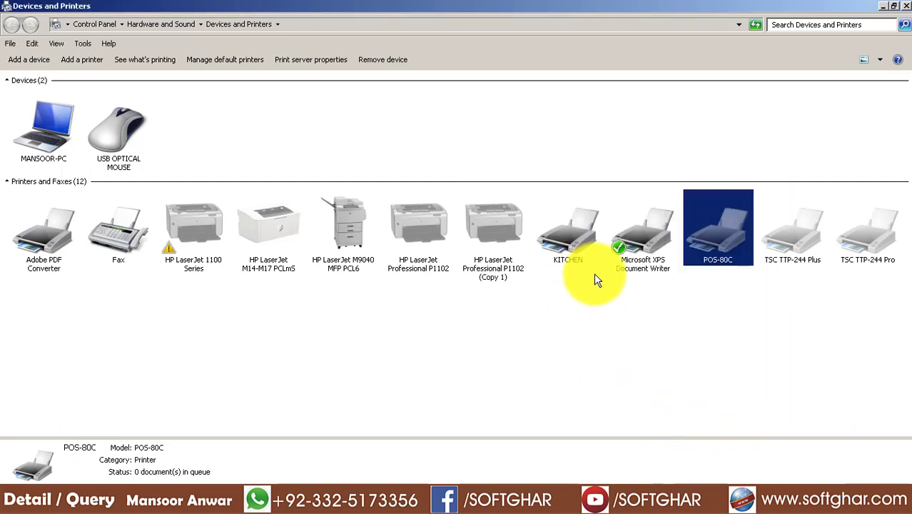
Look through the list of available ports in the KITCHEN printer's properties
right_click(560, 246)
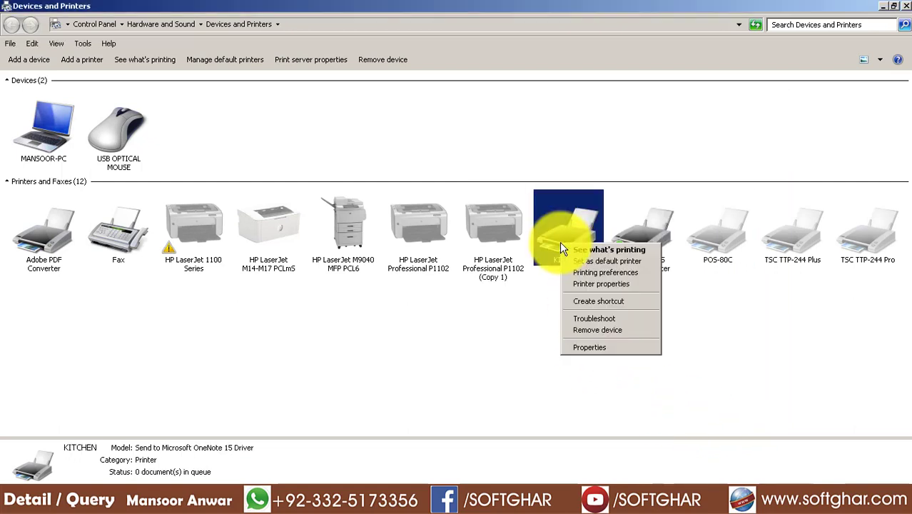
click(591, 284)
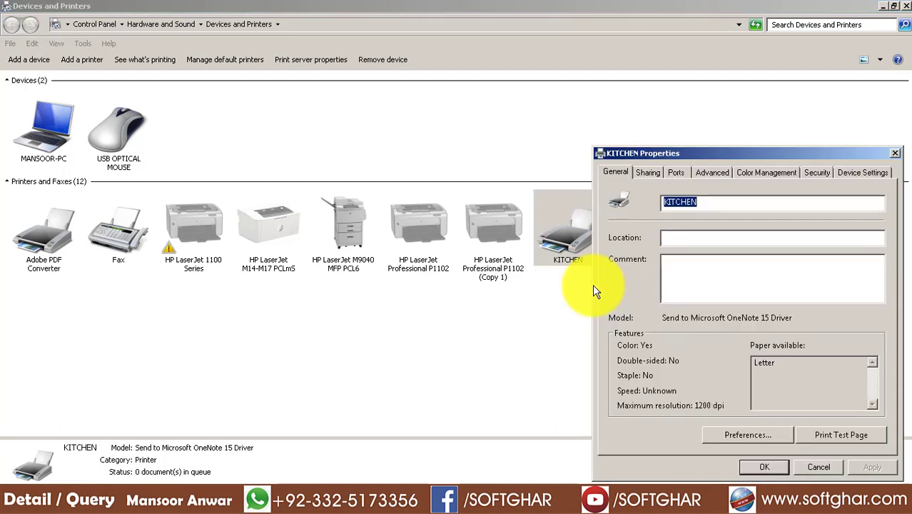
click(675, 173)
scroll(637, 318, up, 10)
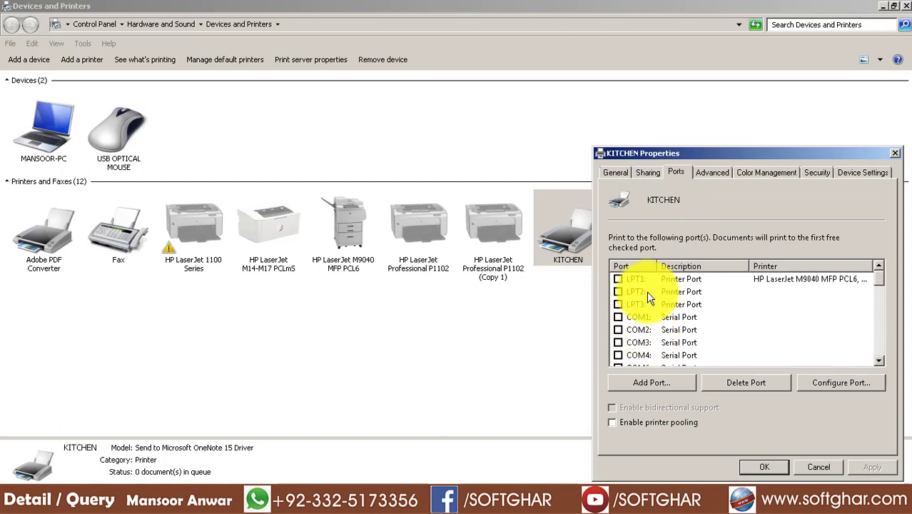
scroll(644, 300, down, 10)
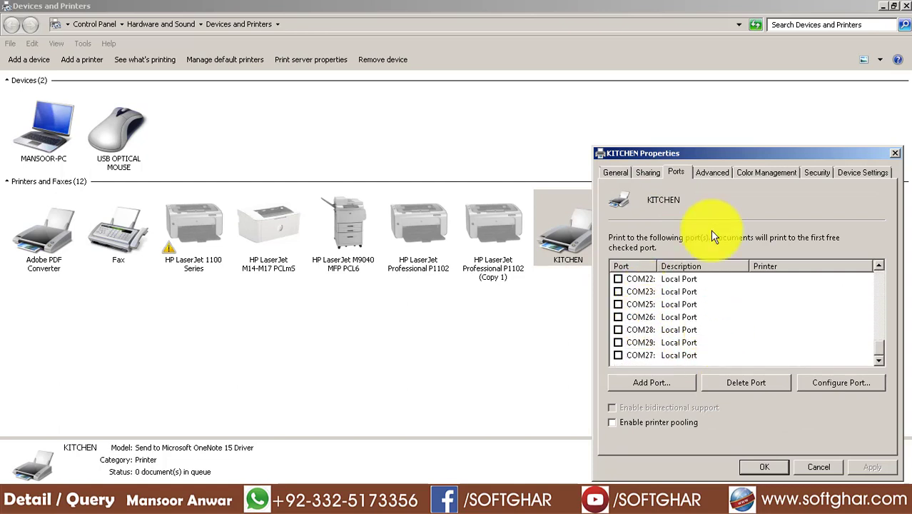
drag(724, 153, 437, 93)
scroll(542, 285, up, 10)
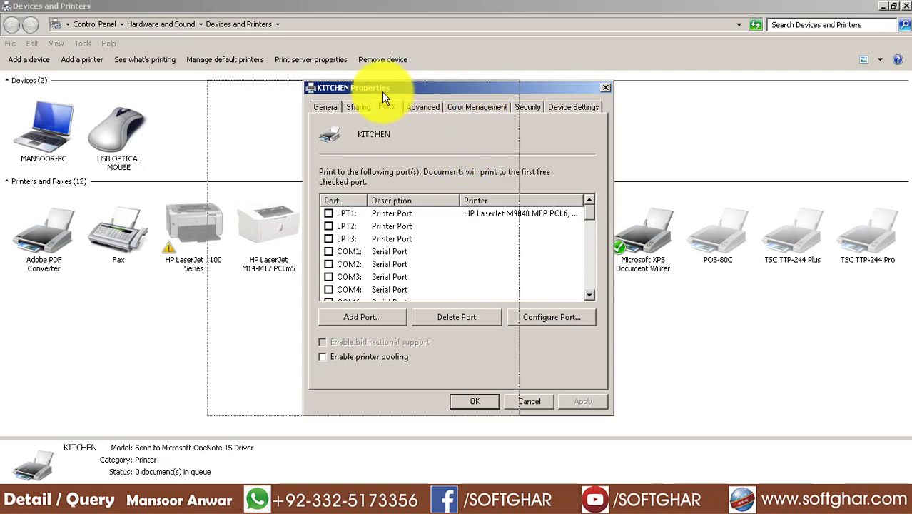
drag(382, 91, 239, 90)
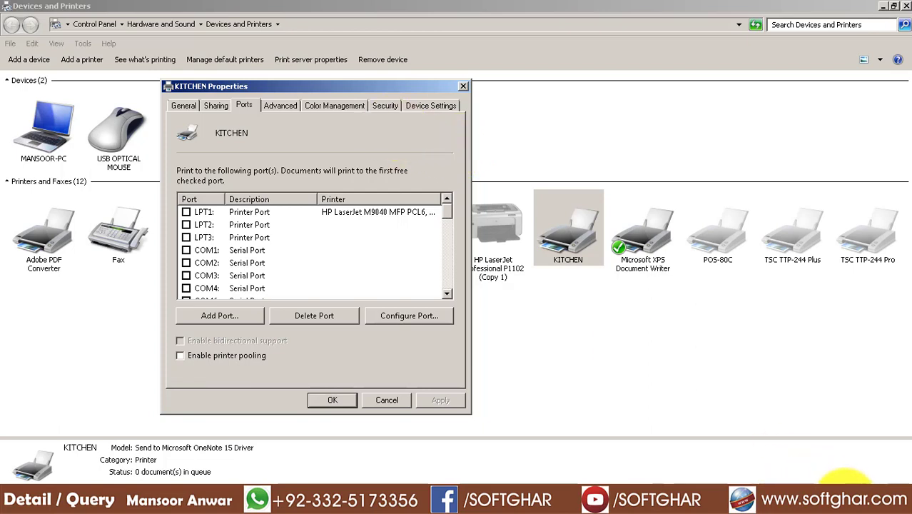
Open the properties of the Wireless Network Connection from the computer's list of network adapters
click(848, 500)
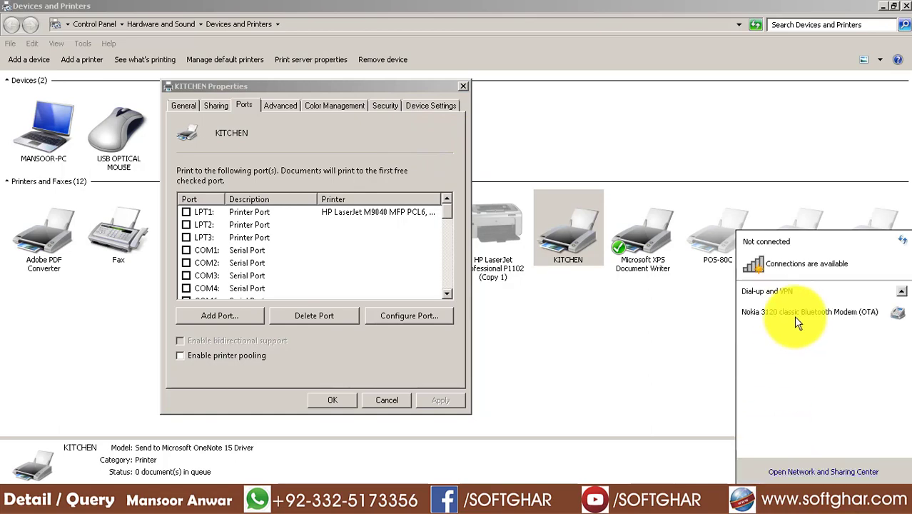
click(847, 472)
click(280, 186)
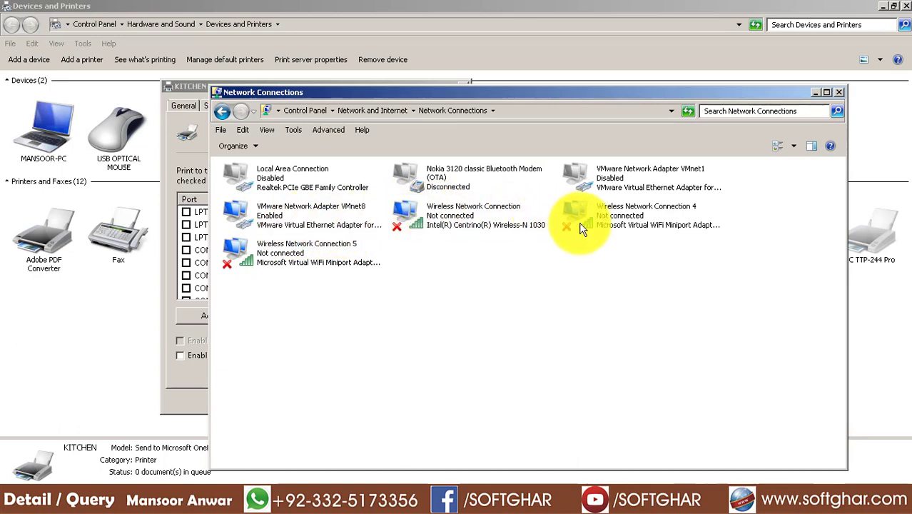
double_click(454, 221)
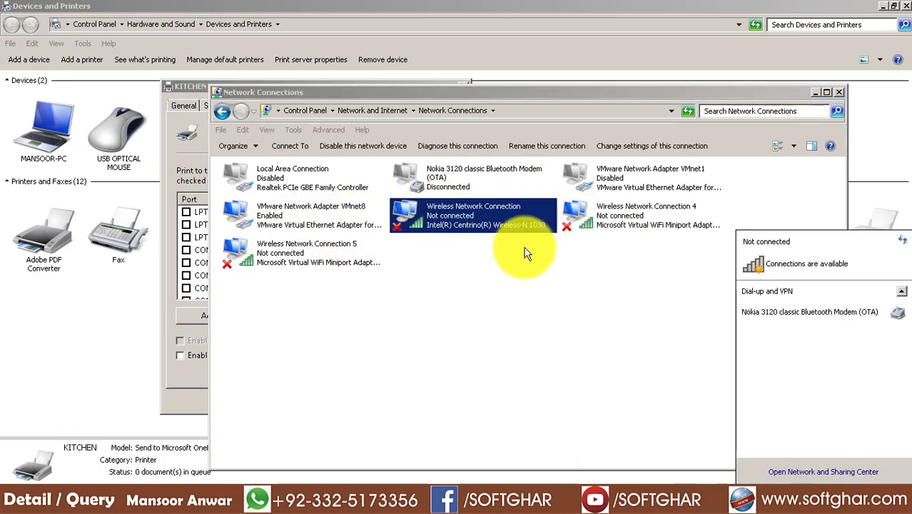
right_click(455, 209)
click(496, 322)
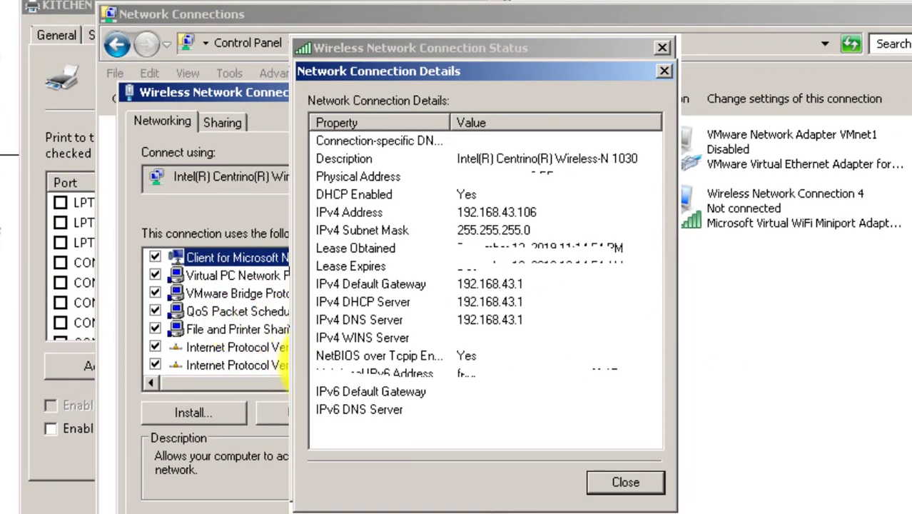
Check the wireless adapter's IPv4 settings, and close the network dialogs and the KITCHEN properties without changes
double_click(229, 365)
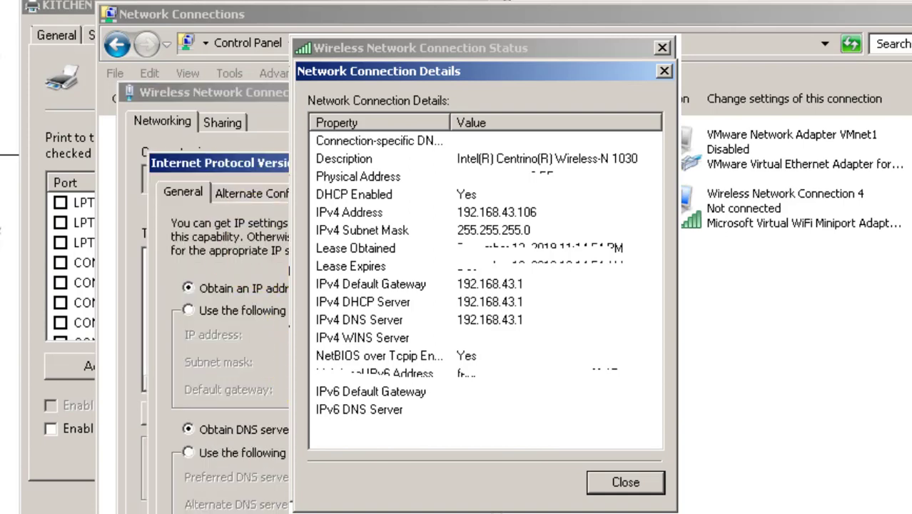
key(Escape)
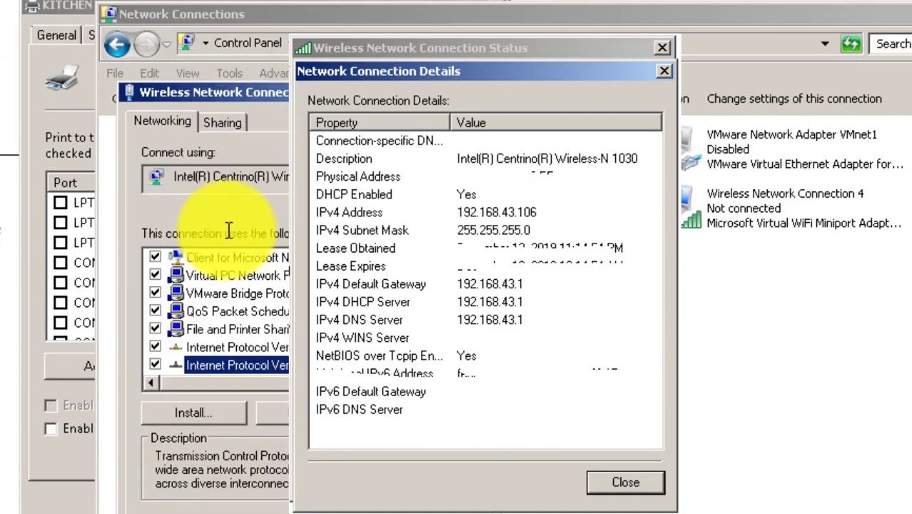
key(Escape)
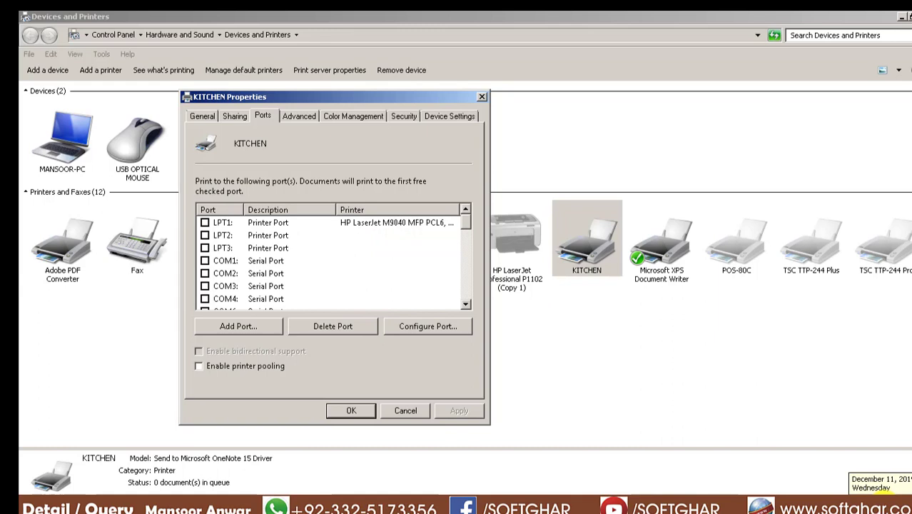
click(405, 412)
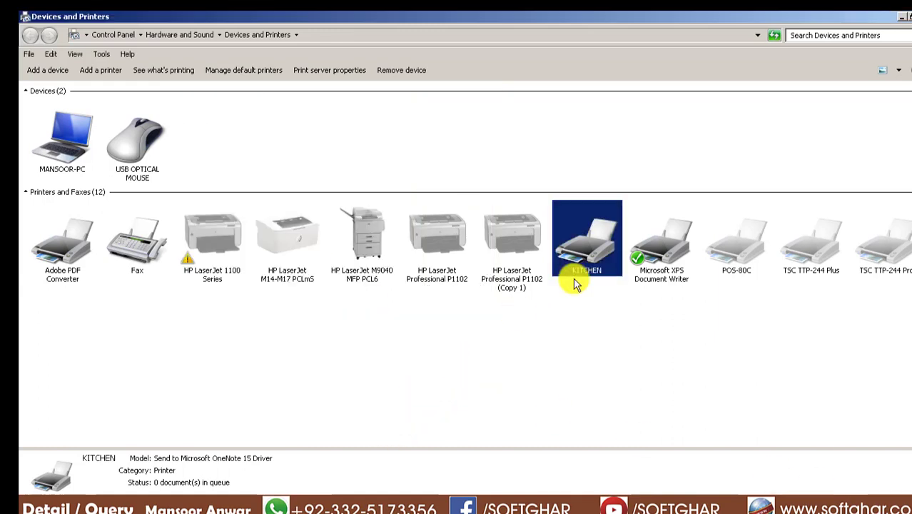
Reopen the KITCHEN printer's properties and go through its list of ports
right_click(580, 255)
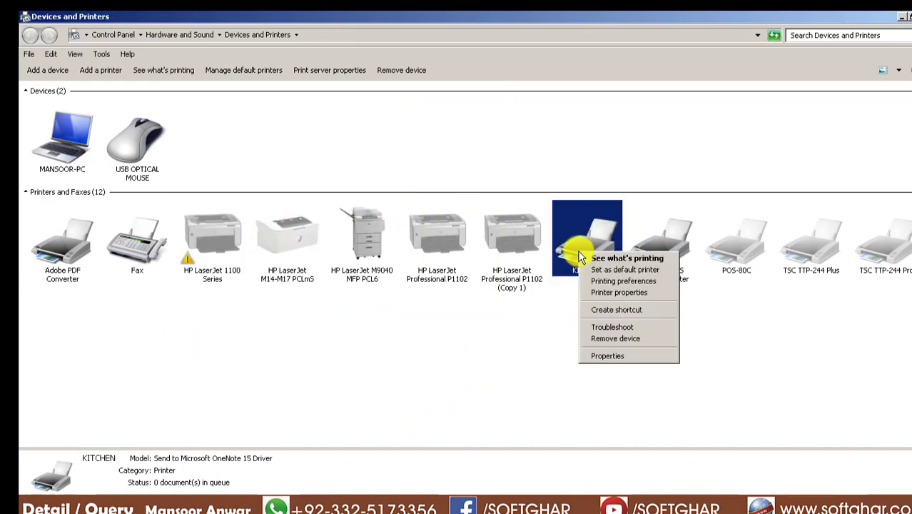
click(603, 293)
click(684, 182)
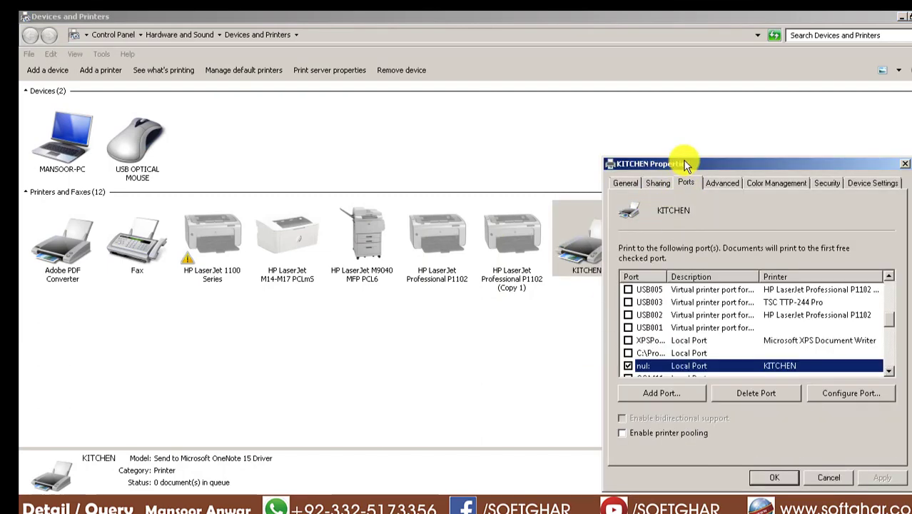
drag(684, 163, 329, 98)
scroll(346, 265, down, 5)
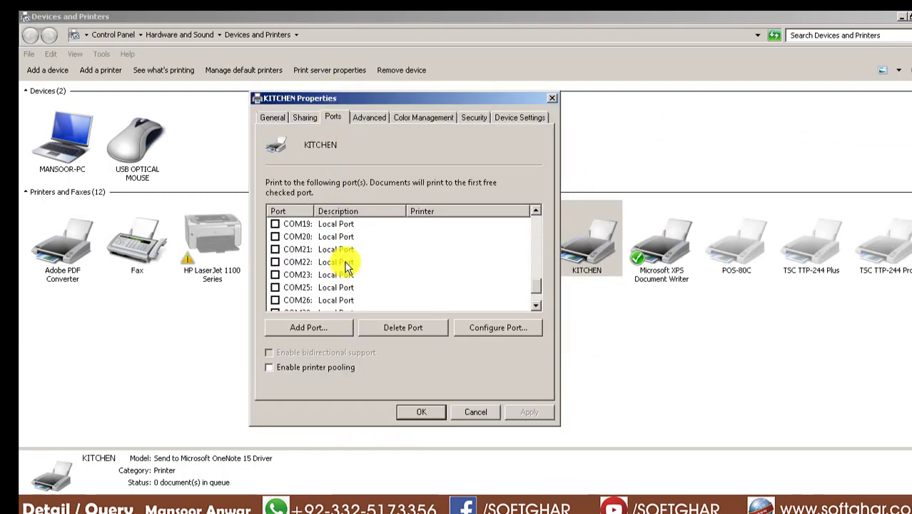
scroll(342, 272, down, 1)
Start a new Standard TCP/IP port for the KITCHEN printer with 192.168.100.25 as IP address and port name
click(309, 330)
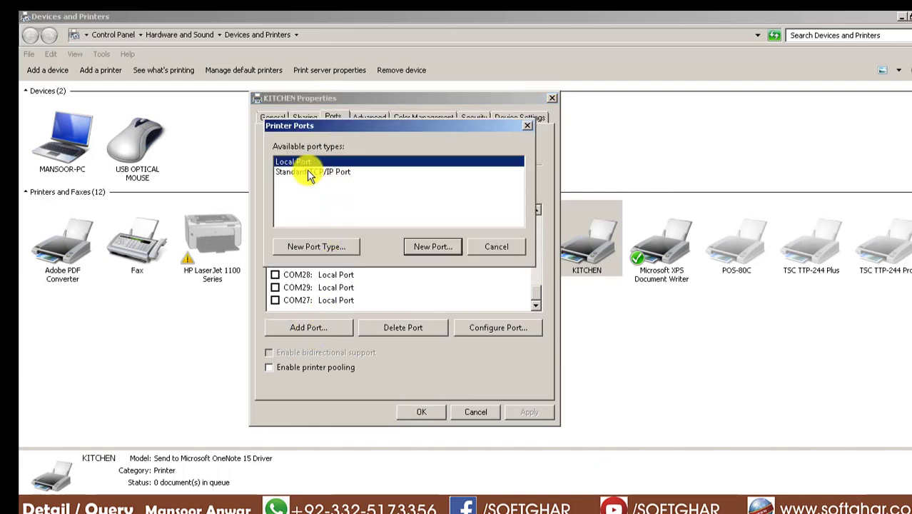
click(312, 173)
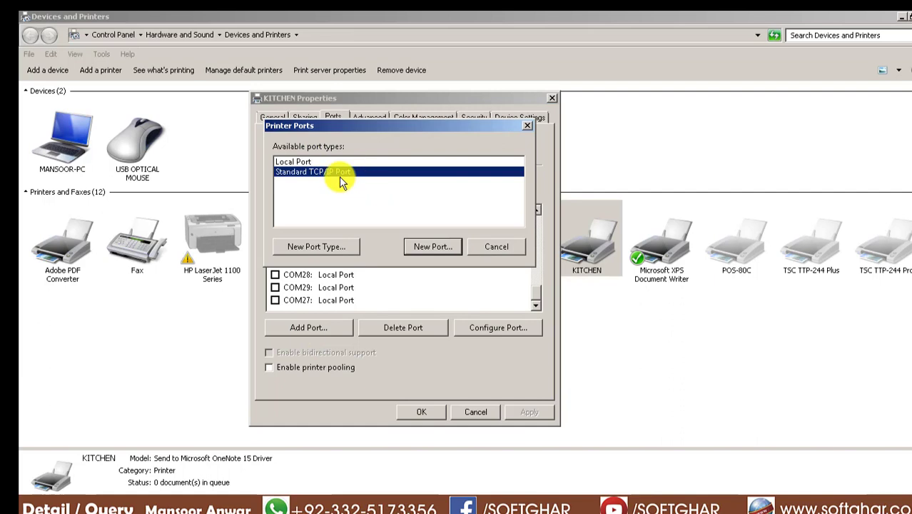
double_click(339, 176)
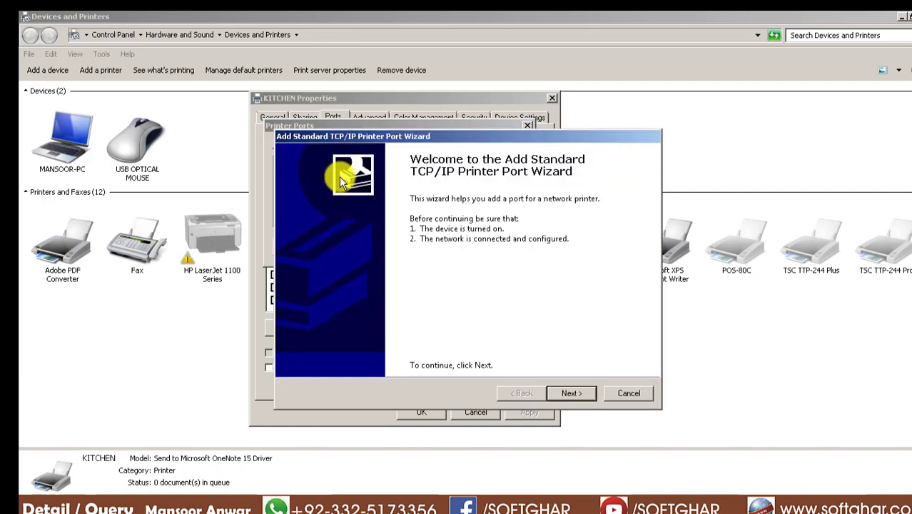
click(572, 393)
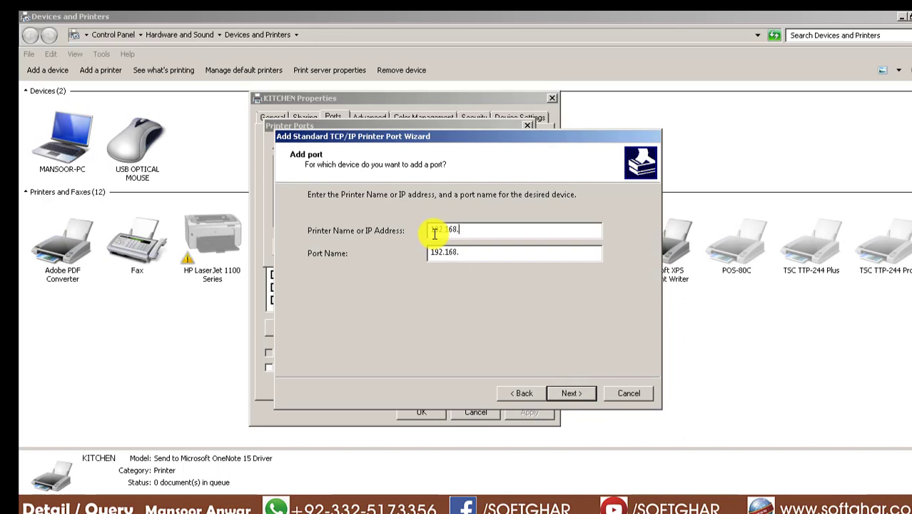
text(192.168.183.25)
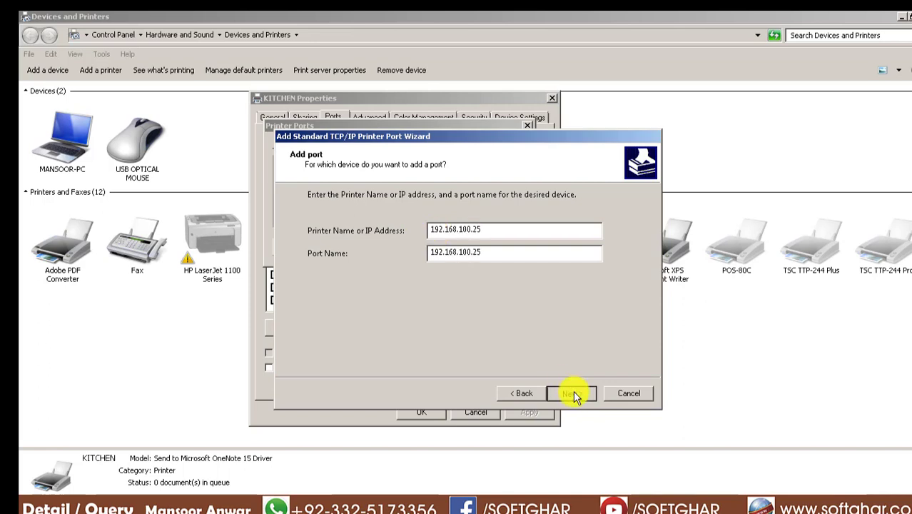
click(571, 393)
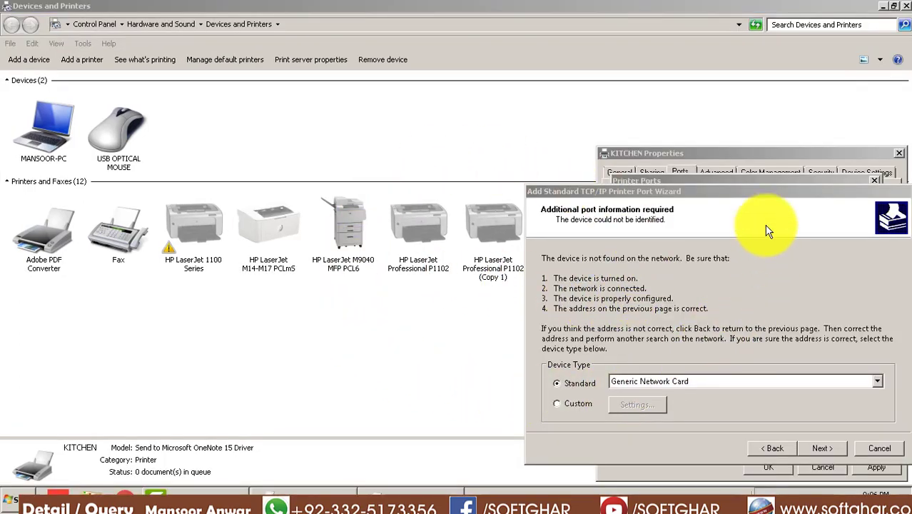
Accept the standard Generic Network Card device type, finish creating the port and close the port type selection
click(818, 451)
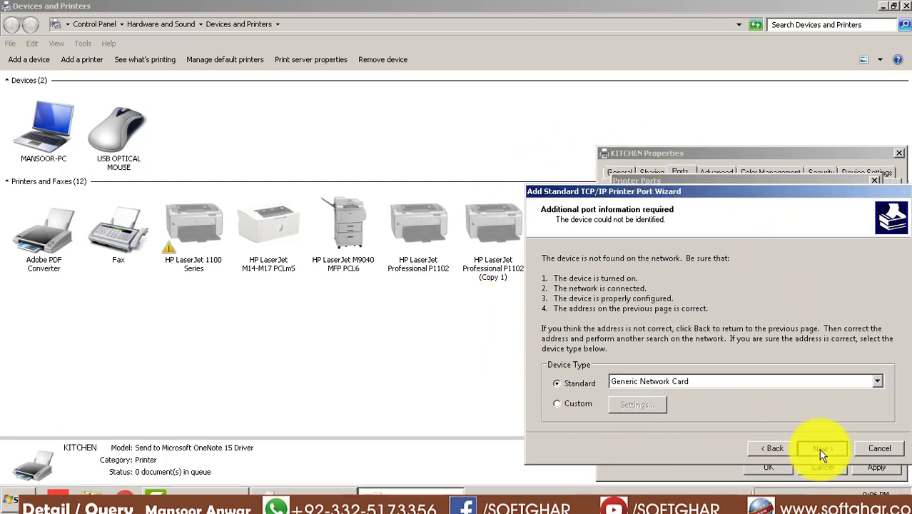
click(821, 449)
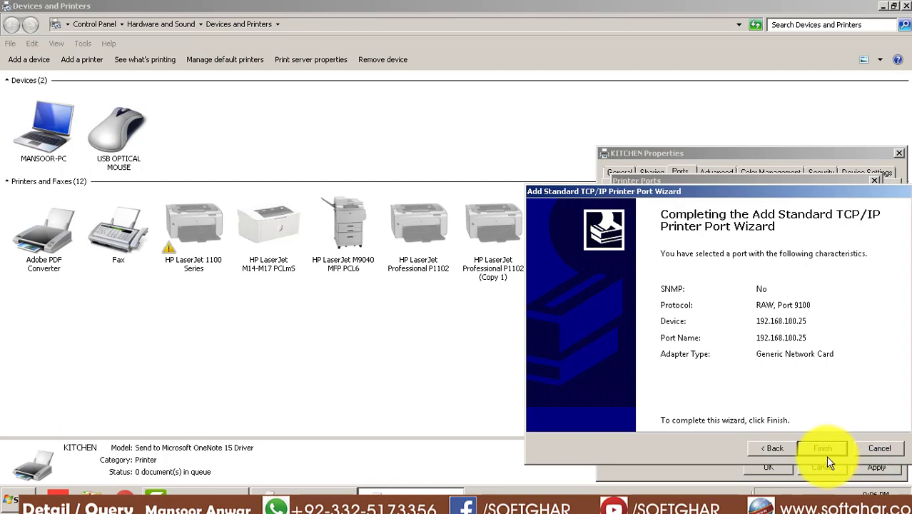
click(826, 451)
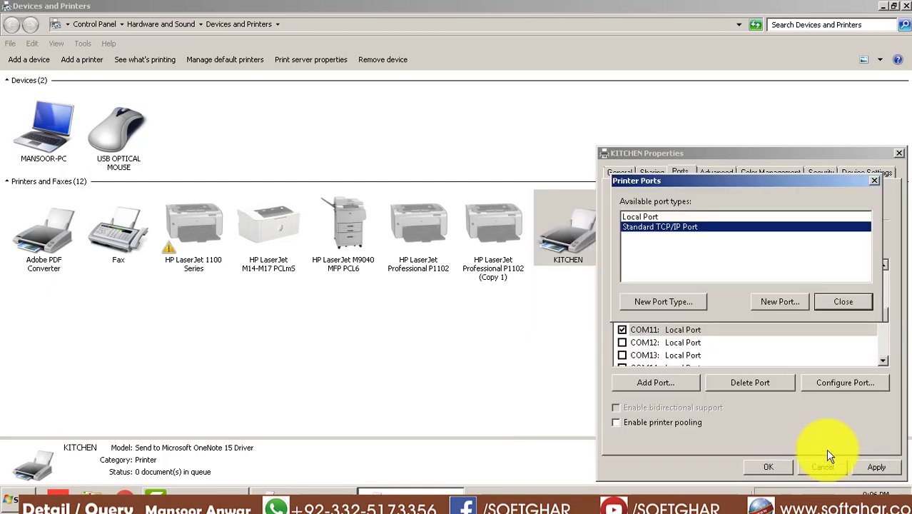
click(853, 304)
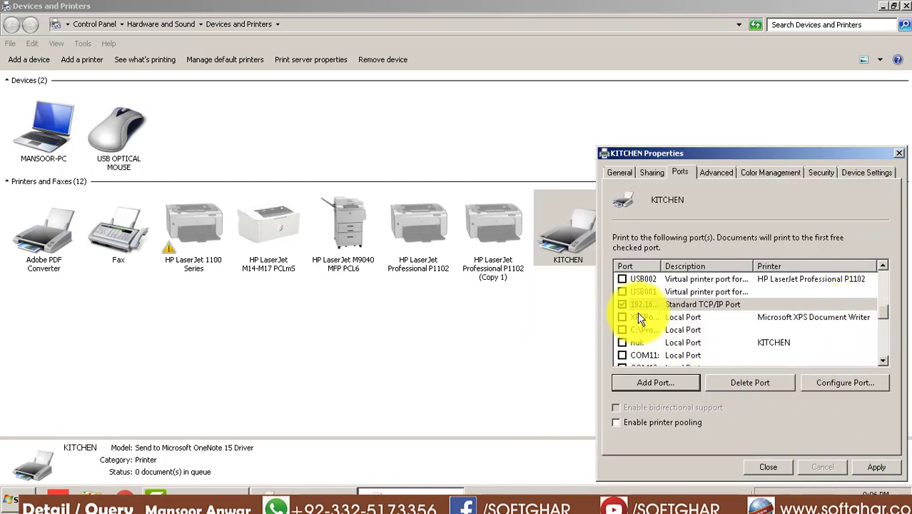
Apply the new TCP/IP port to the KITCHEN printer and close its properties
drag(661, 266, 728, 267)
click(877, 467)
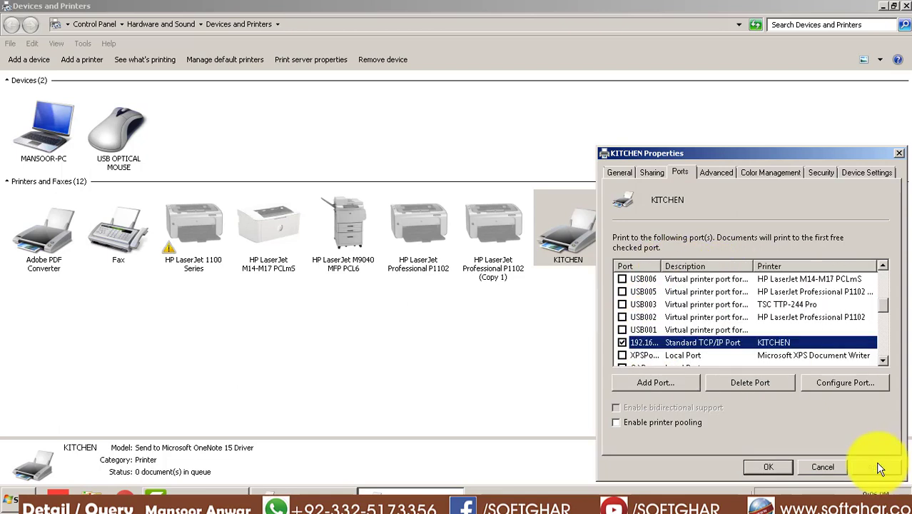
click(772, 467)
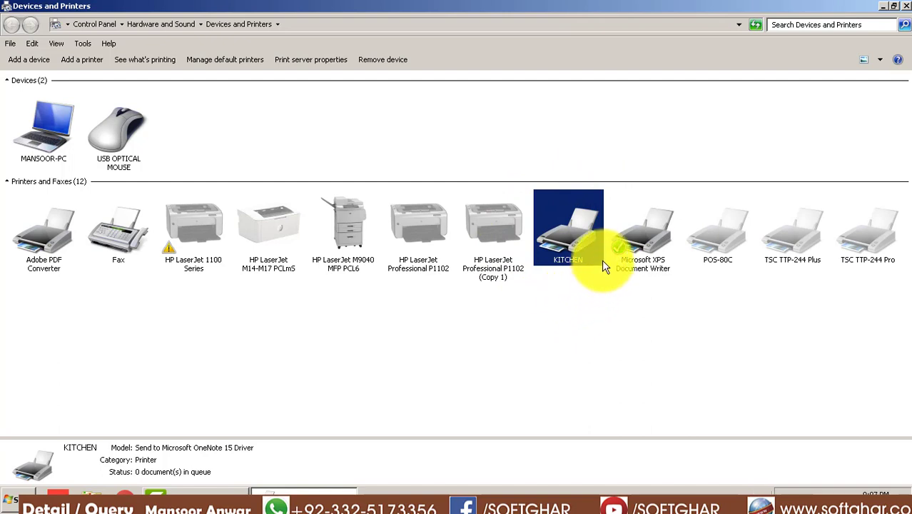
mouse_move(604, 264)
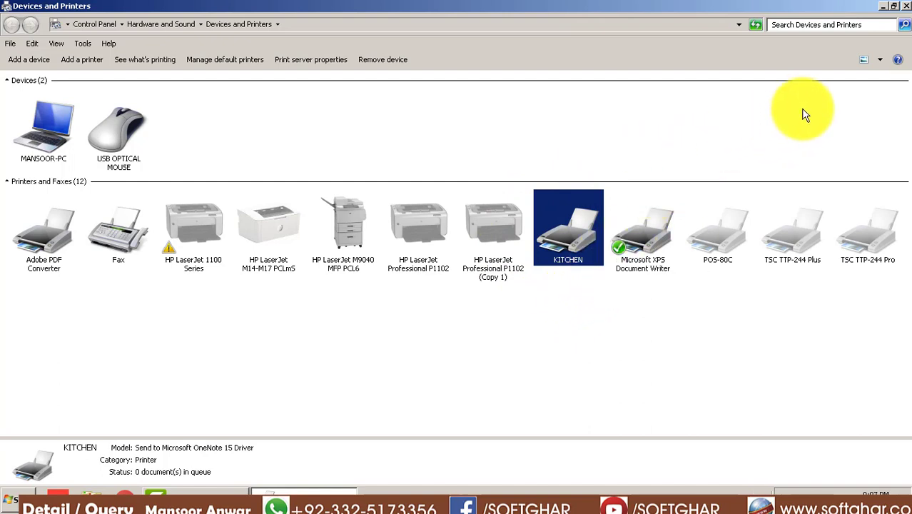